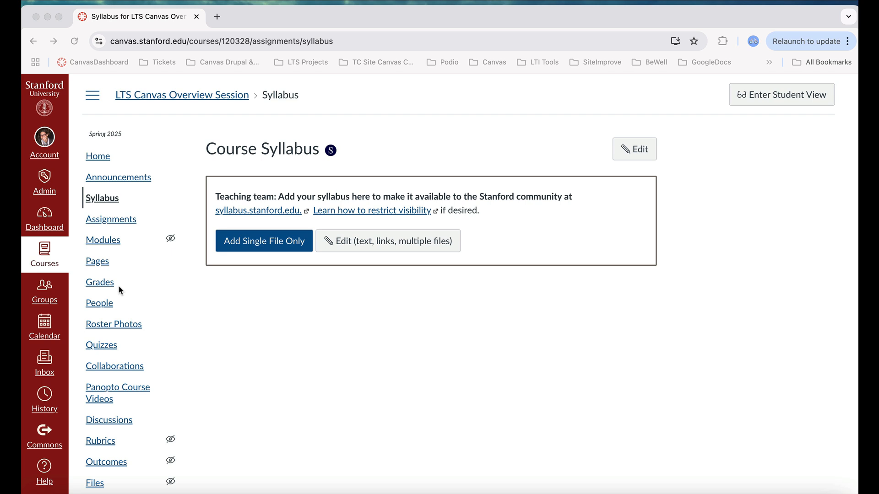
Step: Open the navigation settings of the LTS Canvas Overview Session course
scroll(109, 382, "down", 1)
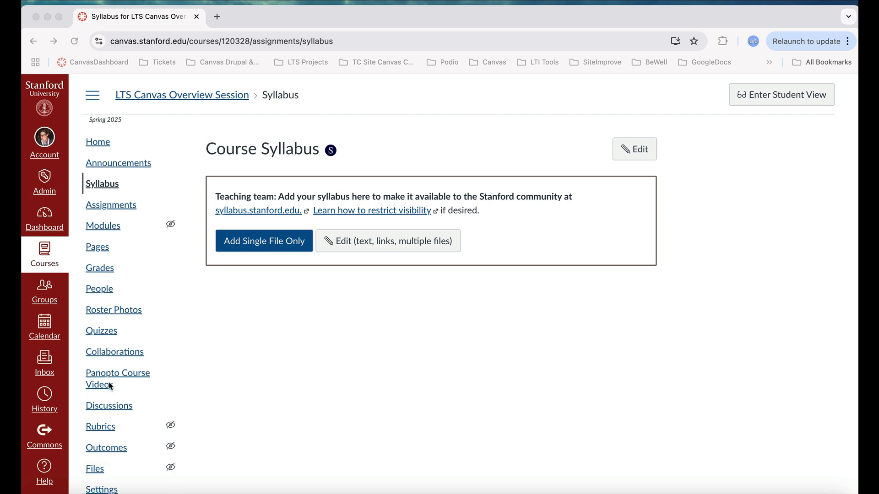
left_click(105, 487)
left_click(106, 489)
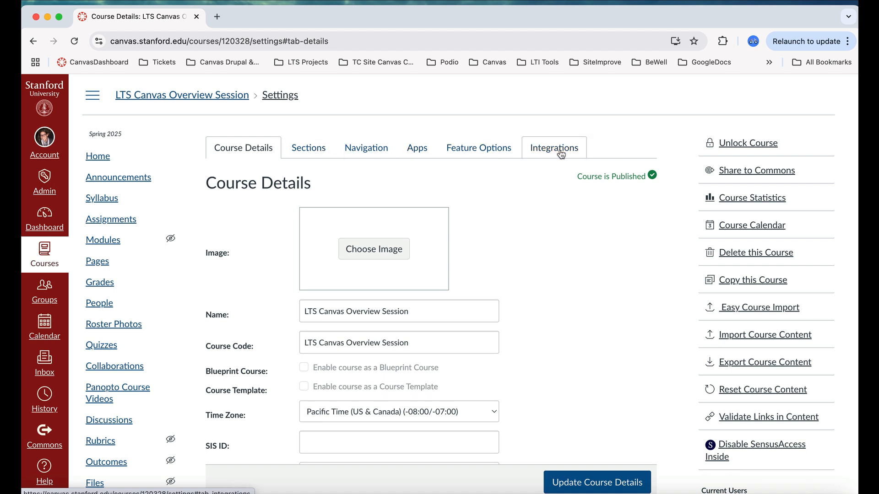
left_click(374, 147)
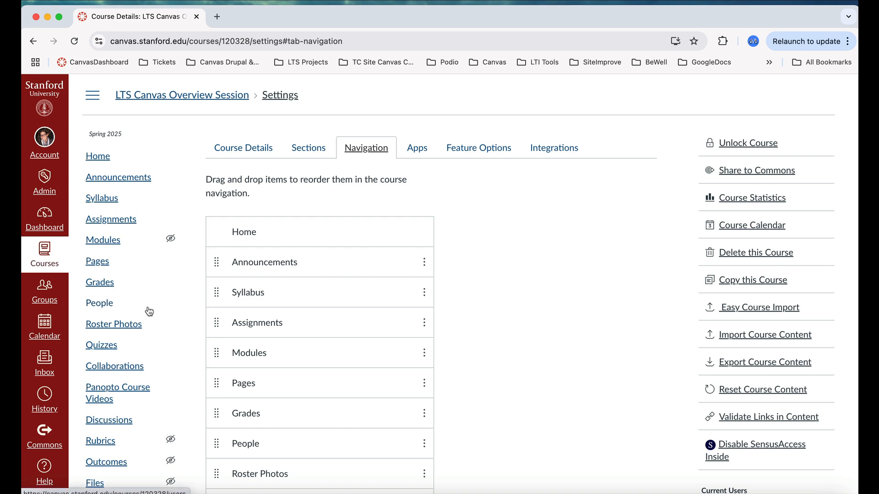
Step: Move Pages into the items hidden from students and place Zoom between Quizzes and Collaborations in the visible navigation items
scroll(295, 323, "down", 1)
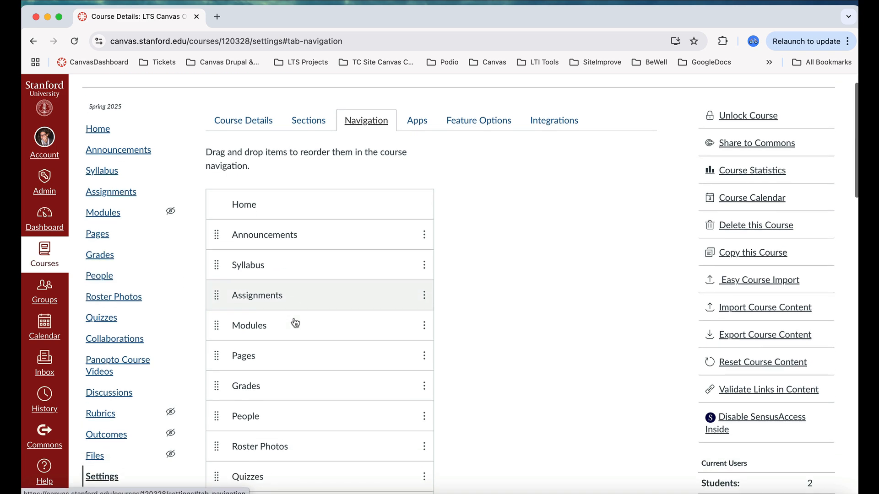
scroll(295, 323, "down", 3)
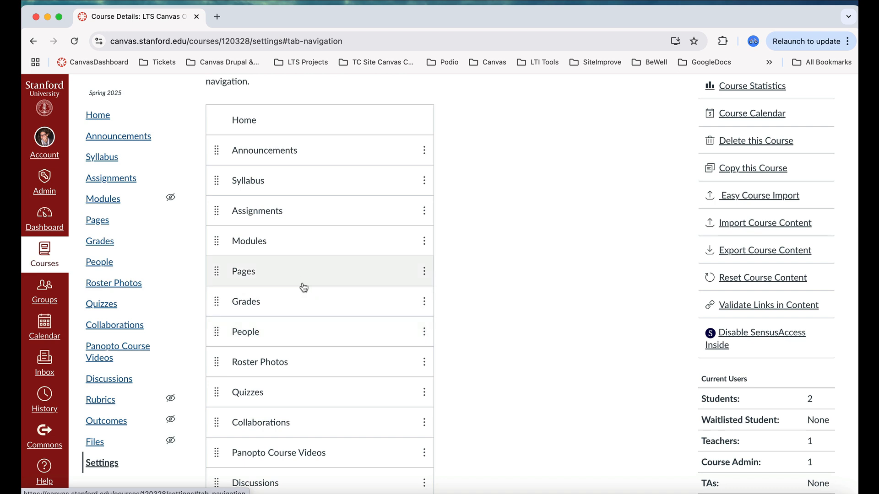
scroll(306, 275, "down", 5)
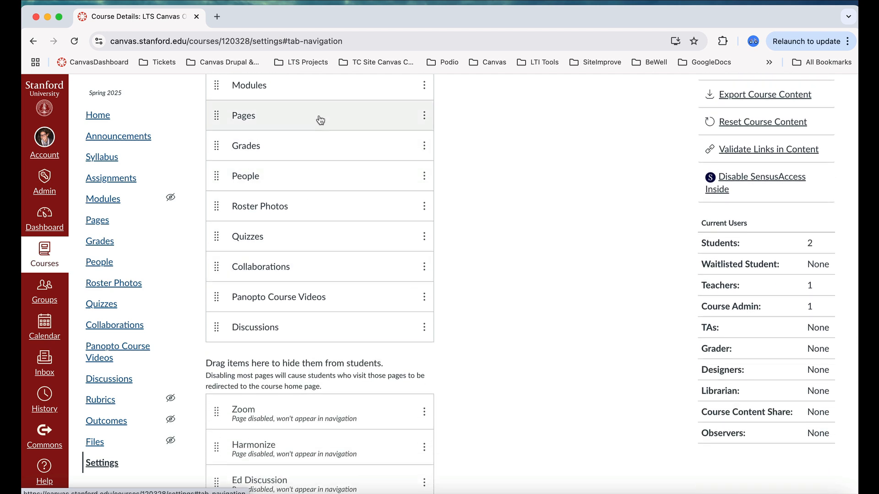
left_click_drag(320, 120, 297, 395)
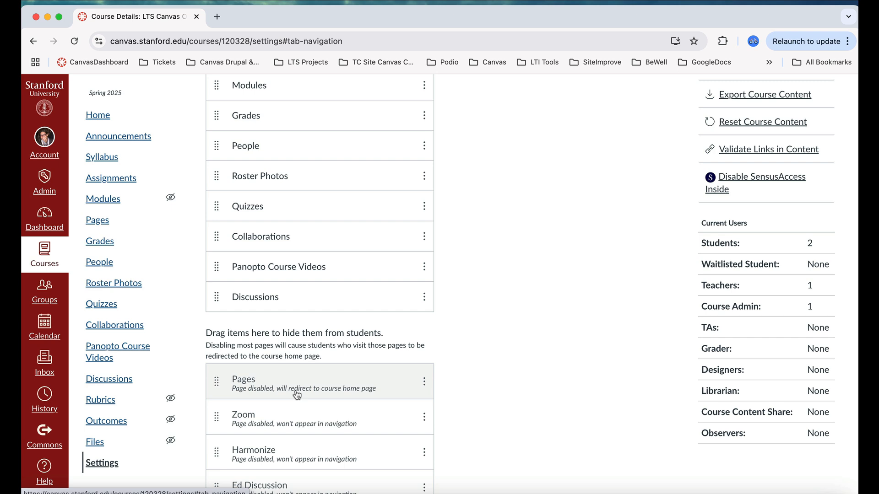
scroll(296, 394, "down", 1)
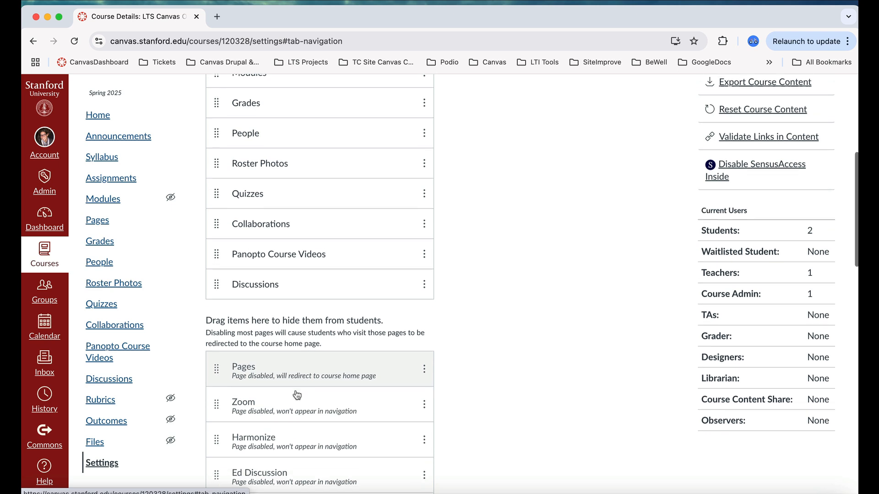
left_click_drag(295, 402, 307, 218)
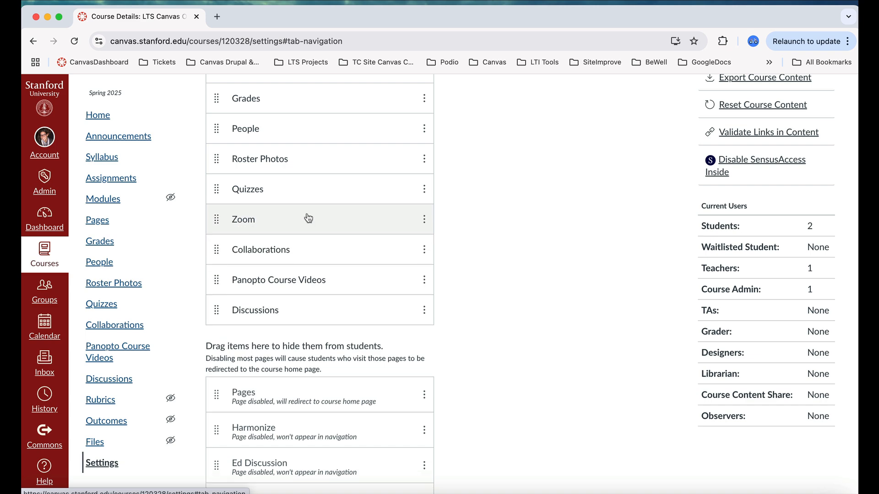
Step: Save the course navigation changes and look over the updated course menu
scroll(308, 218, "down", 15)
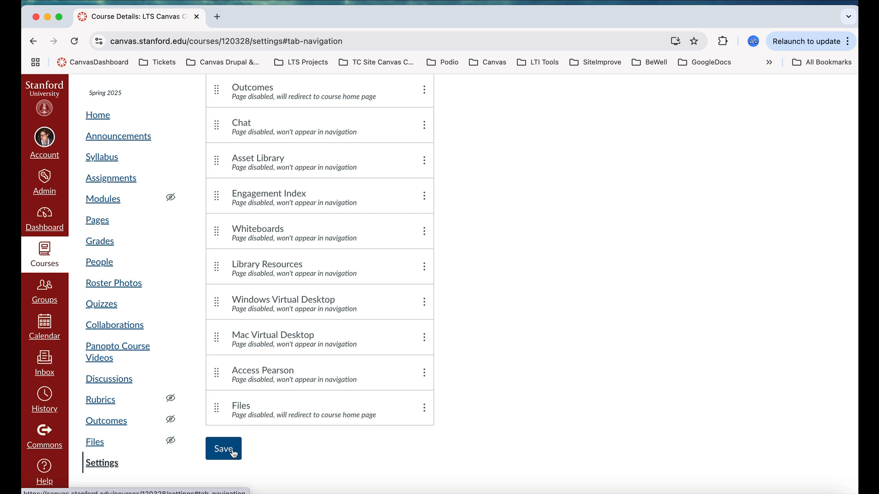
left_click(234, 453)
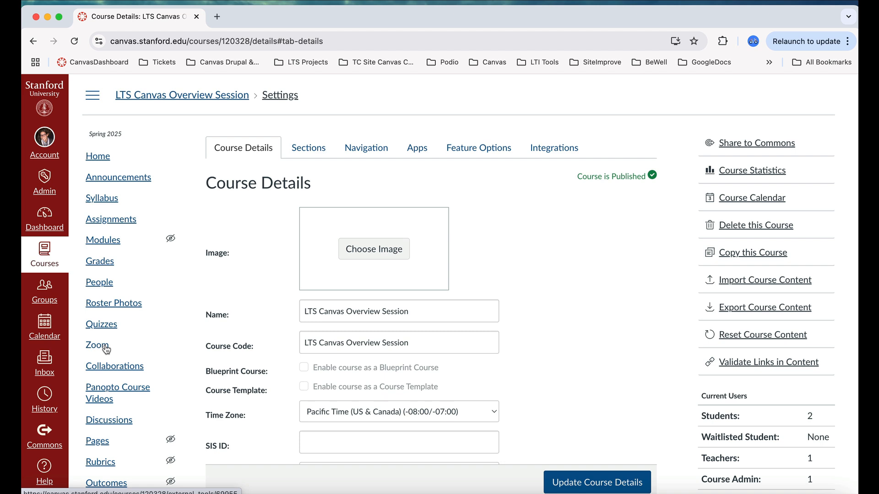
scroll(105, 349, "down", 2)
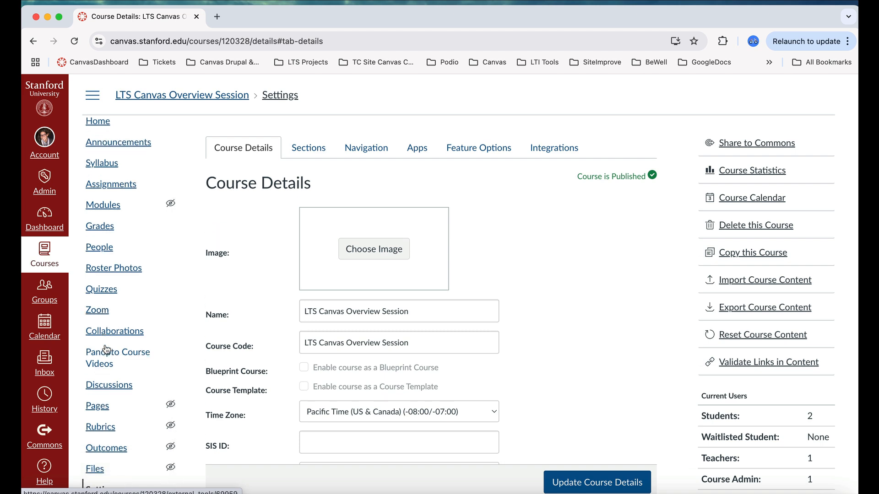
scroll(106, 349, "up", 2)
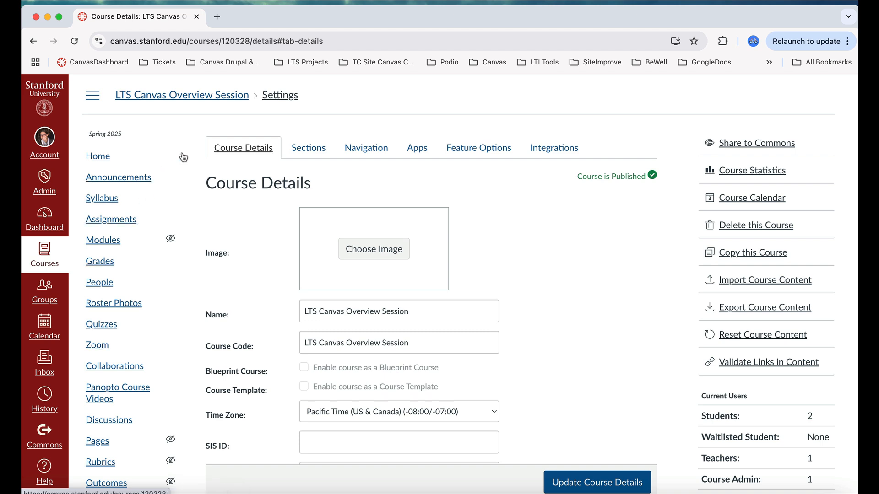
Step: Reopen the course navigation settings and move Modules to the bottom of the visible items with the Move option
left_click(376, 149)
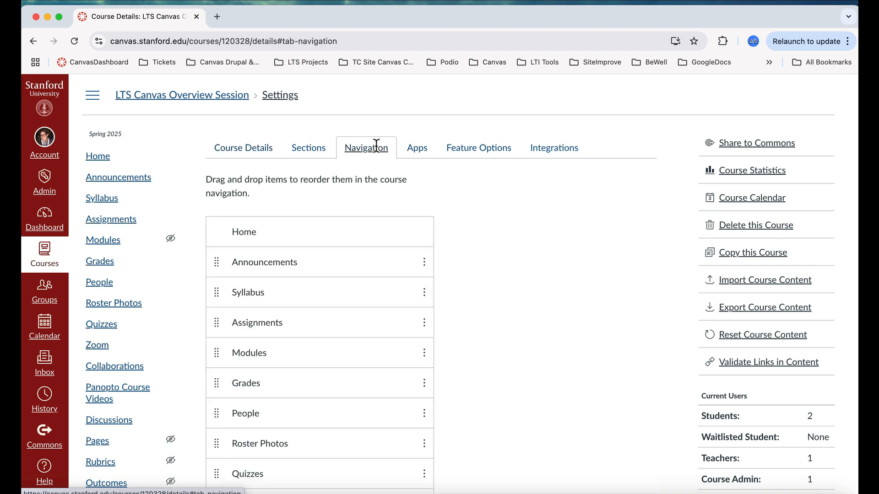
scroll(376, 146, "down", 3)
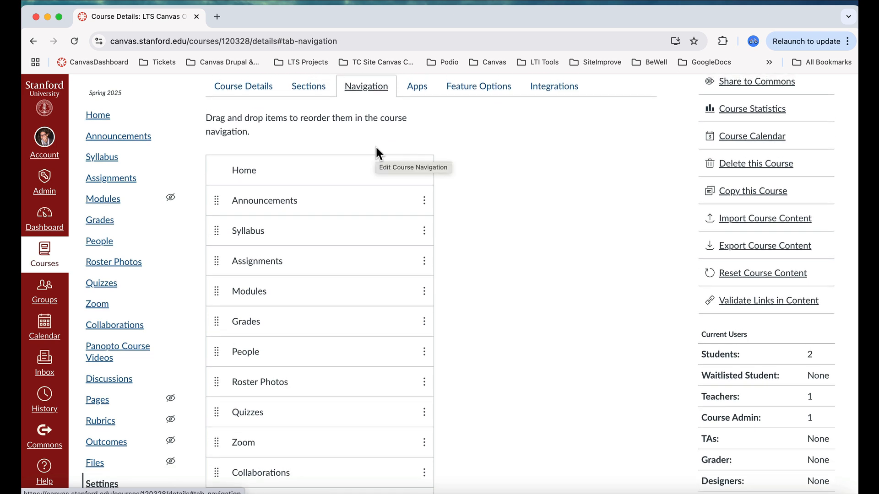
left_click(424, 293)
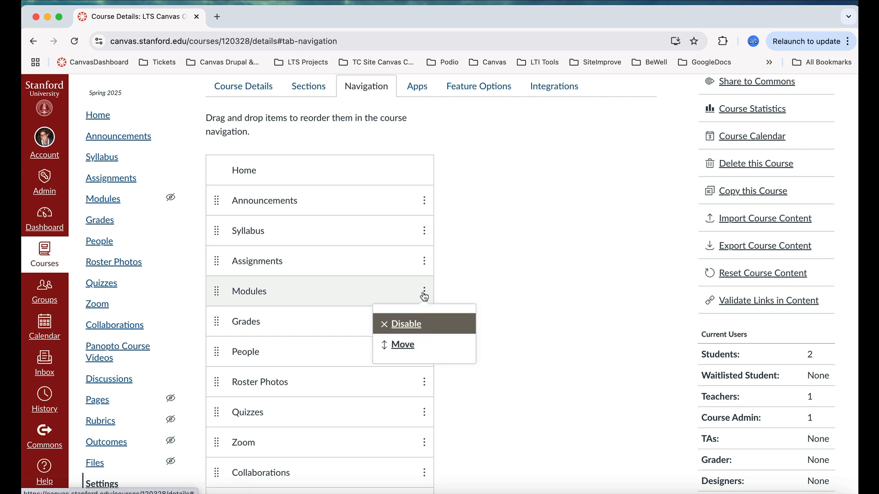
left_click(405, 345)
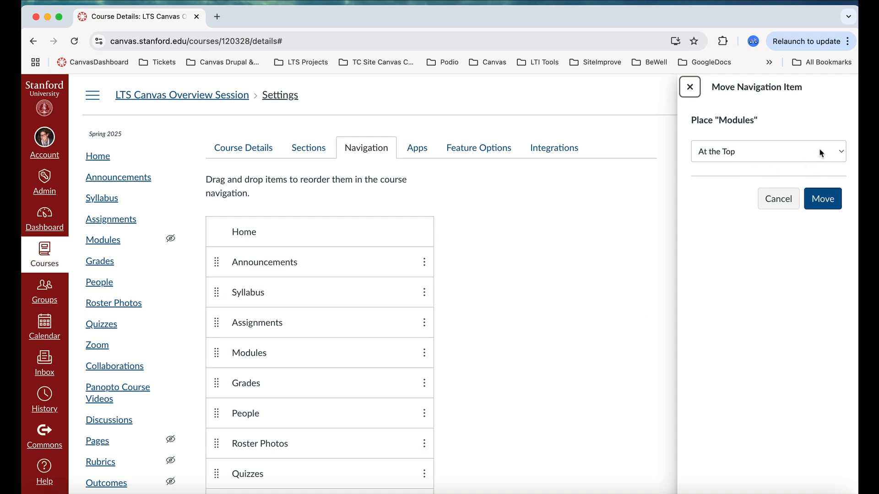
left_click(841, 153)
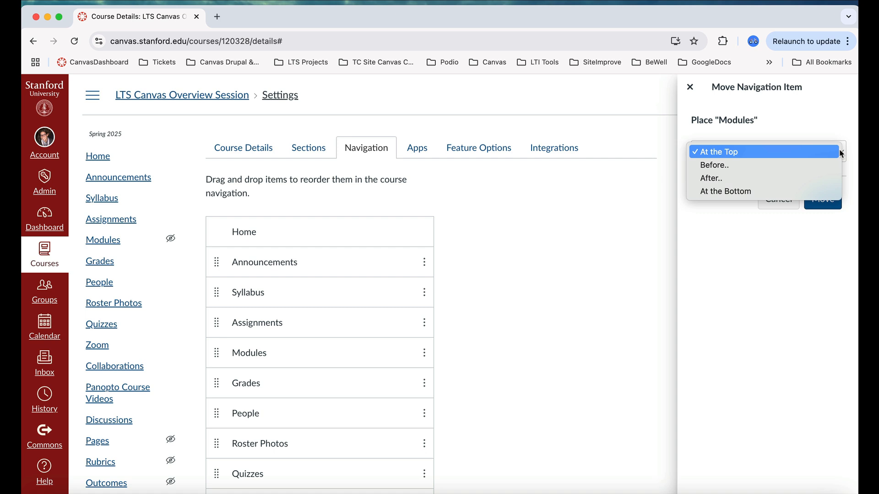
left_click(820, 193)
left_click(822, 199)
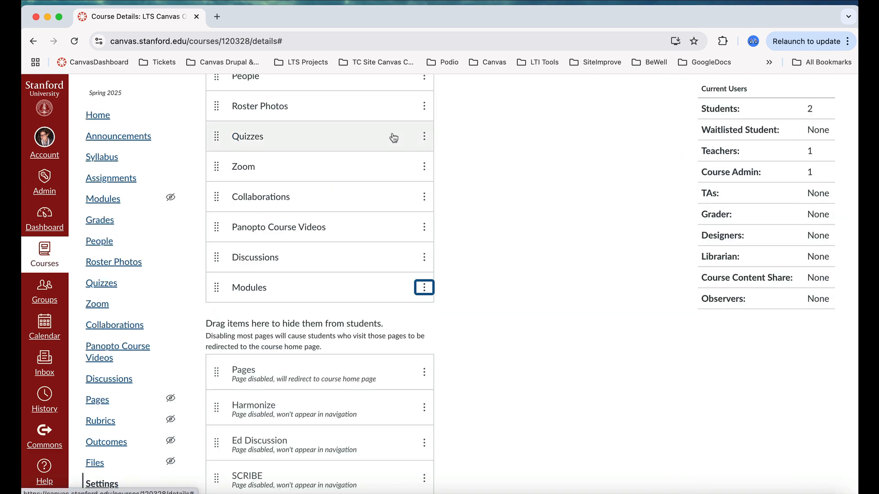
scroll(335, 229, "up", 3)
scroll(337, 230, "up", 3)
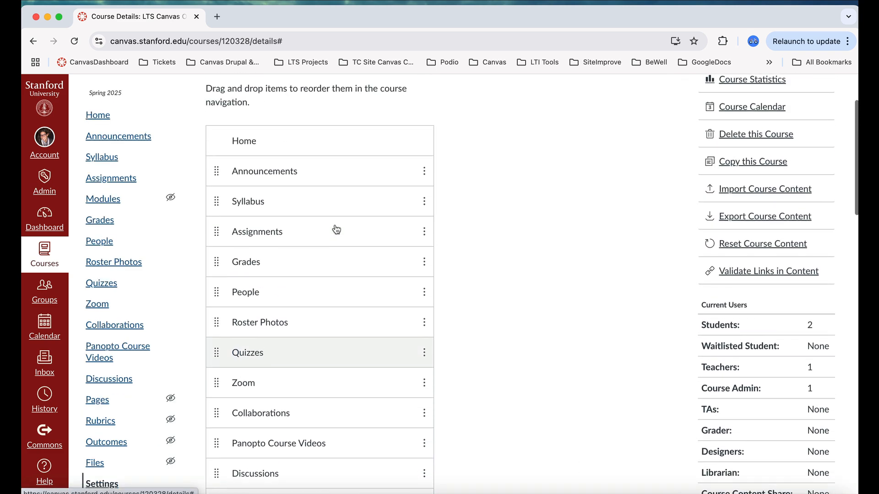
scroll(336, 229, "down", 5)
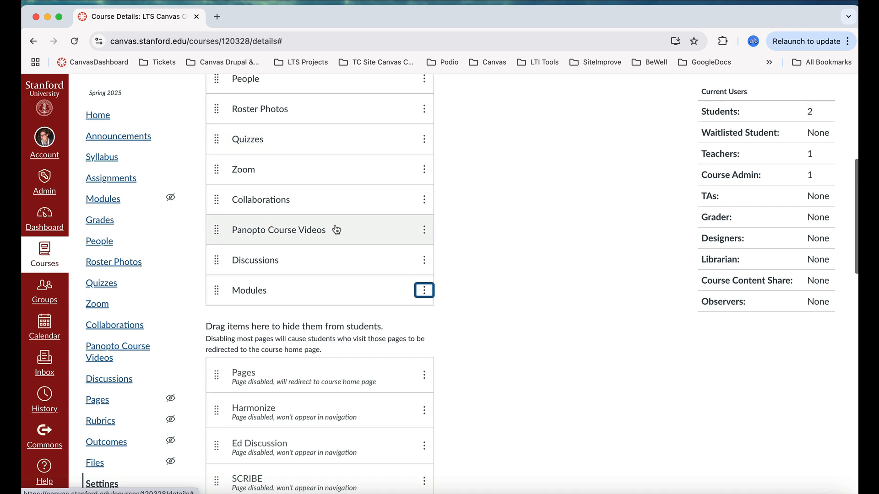
Step: Disable the Discussions item in the course navigation using its item options
scroll(337, 230, "up", 1)
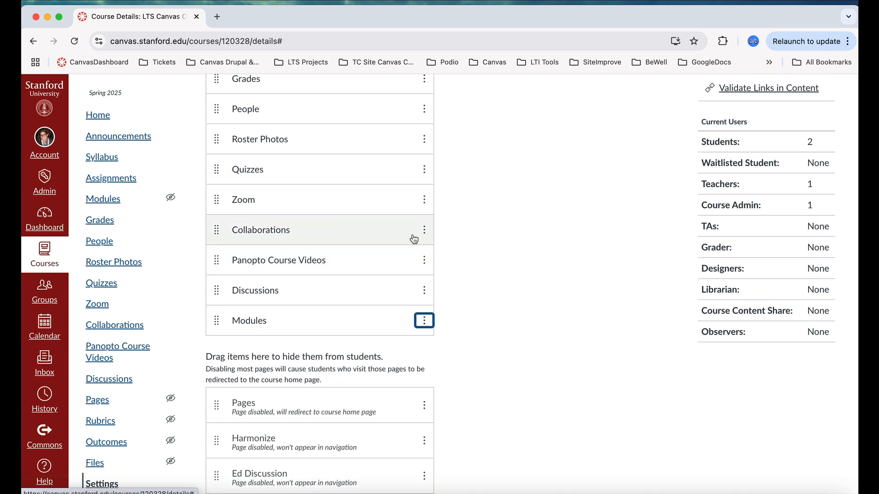
scroll(414, 238, "down", 1)
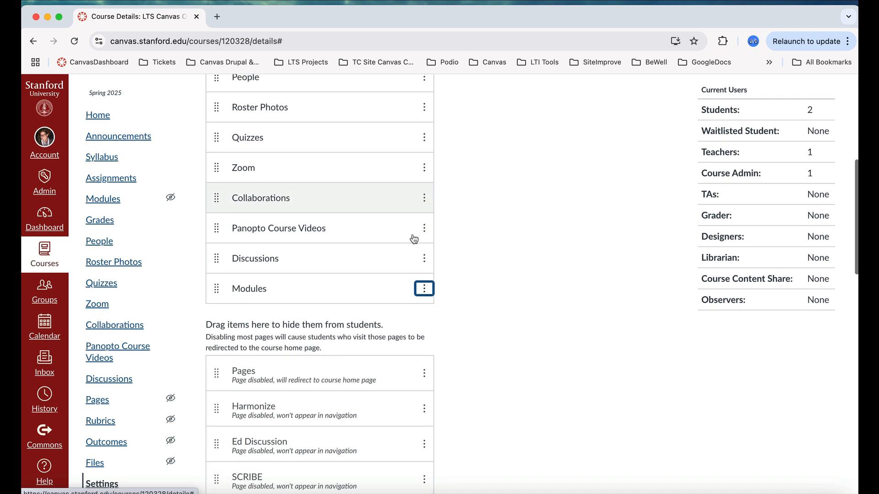
left_click(425, 260)
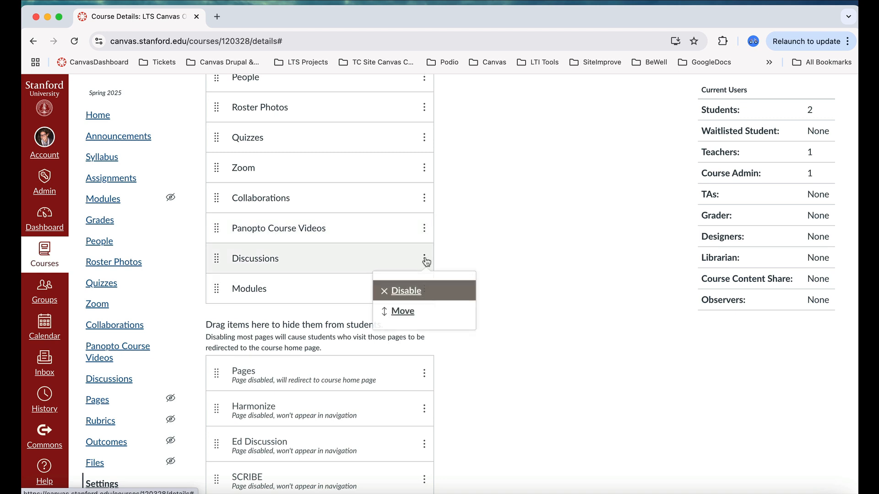
left_click(414, 293)
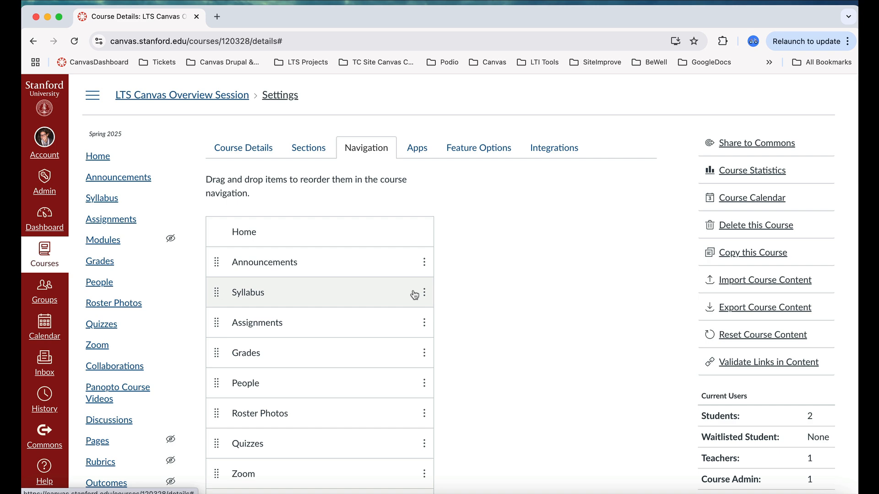
Step: Check the list of hidden navigation items and save the Modules and Discussions changes
scroll(415, 294, "down", 5)
scroll(414, 294, "down", 8)
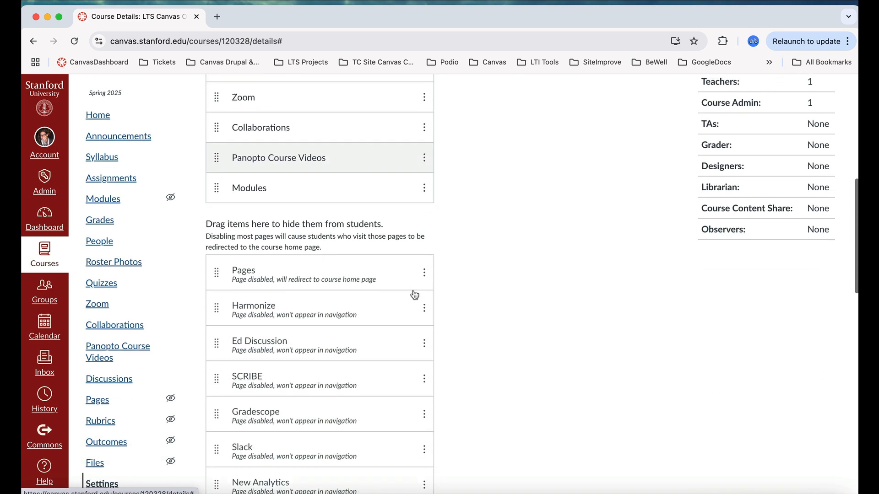
scroll(414, 294, "down", 12)
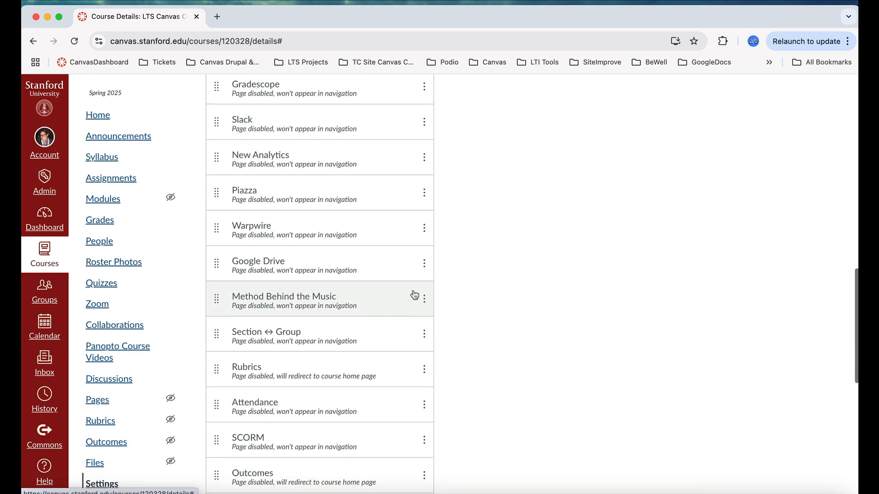
scroll(415, 295, "down", 1)
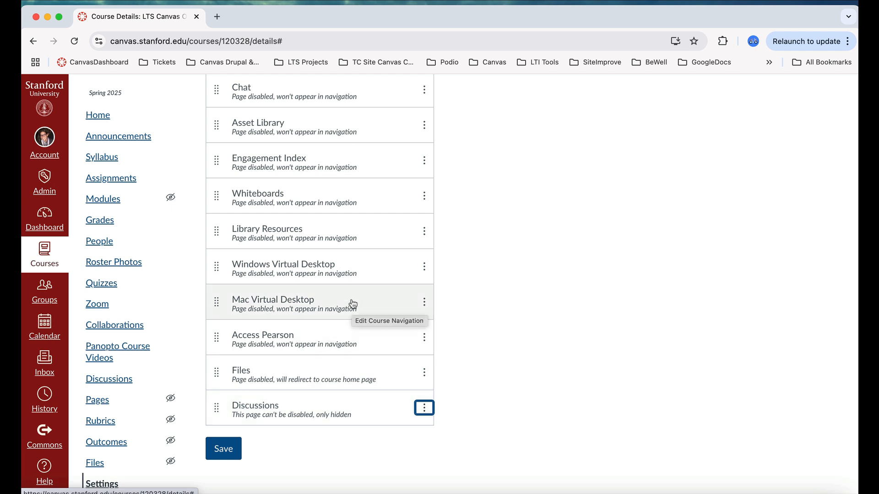
left_click(225, 453)
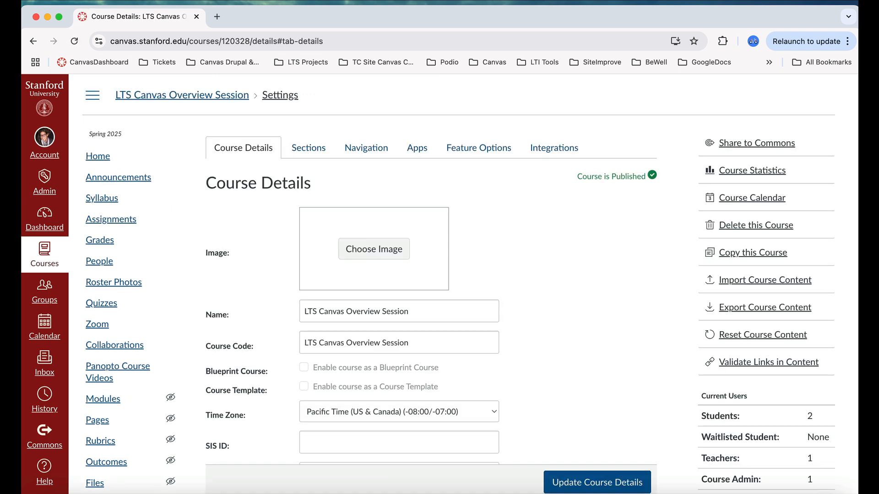
Step: Return to the course navigation settings and check the visibility marker beside Modules in the course menu
left_click(375, 149)
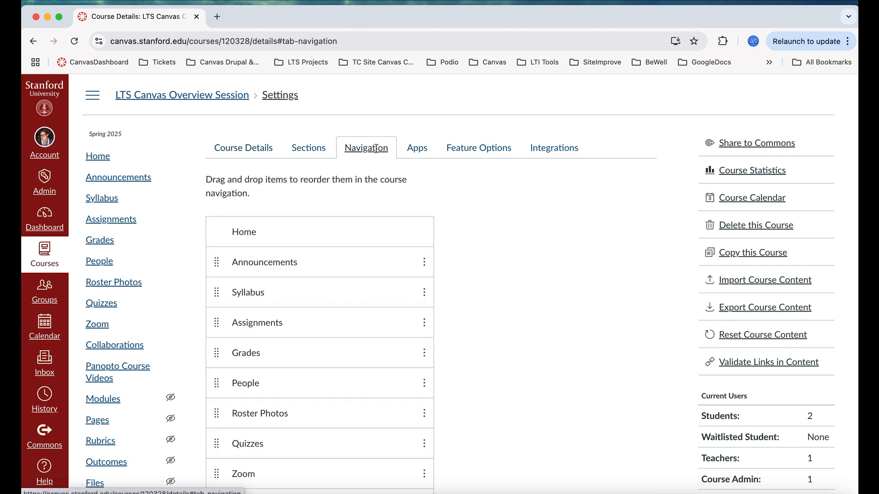
scroll(375, 149, "down", 3)
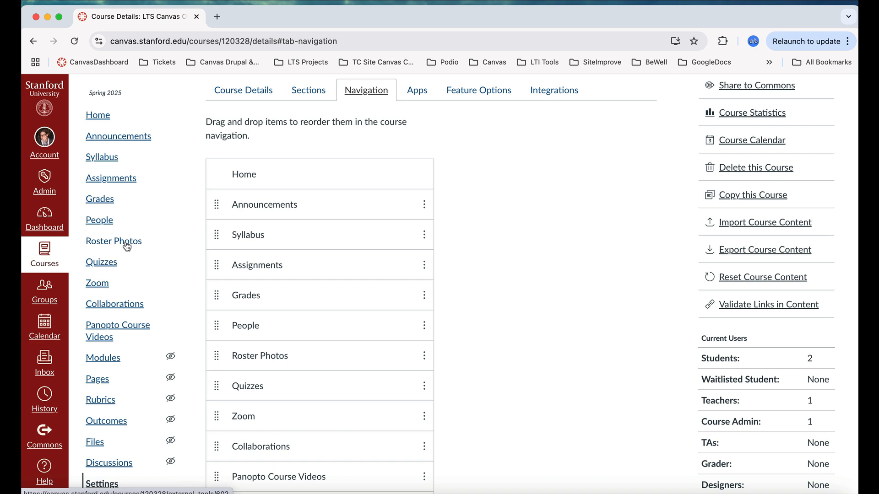
scroll(127, 246, "down", 2)
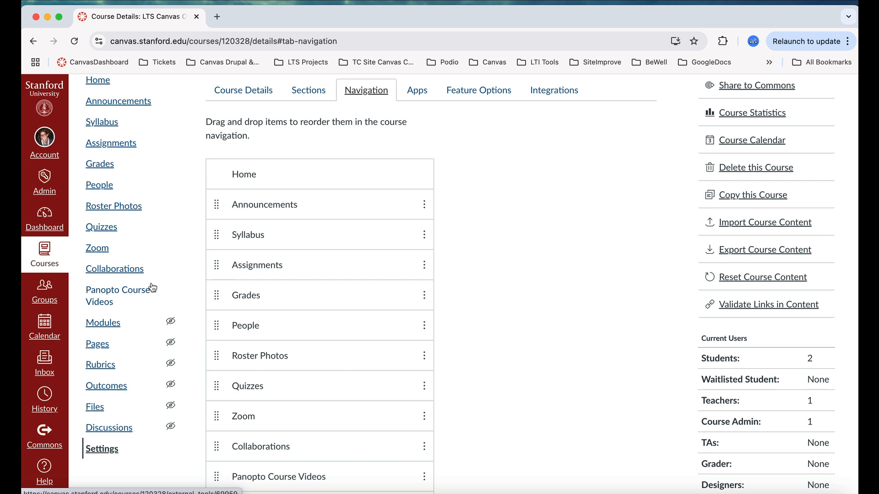
mouse_move(173, 327)
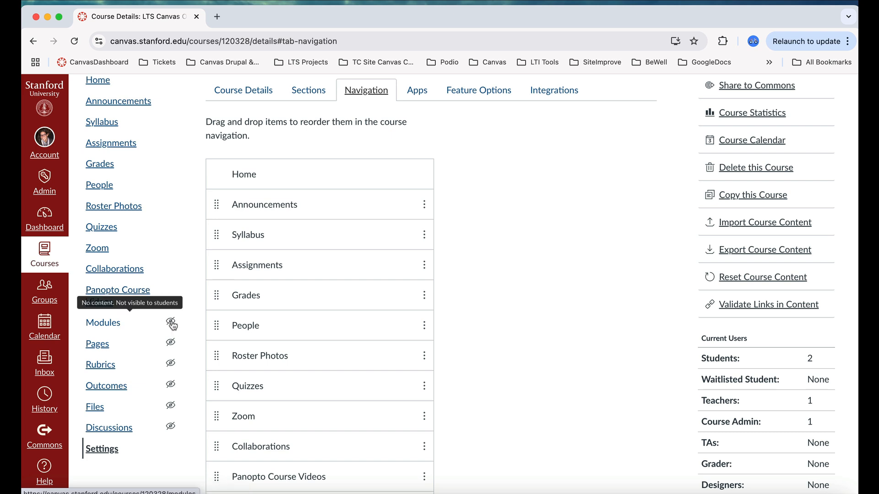